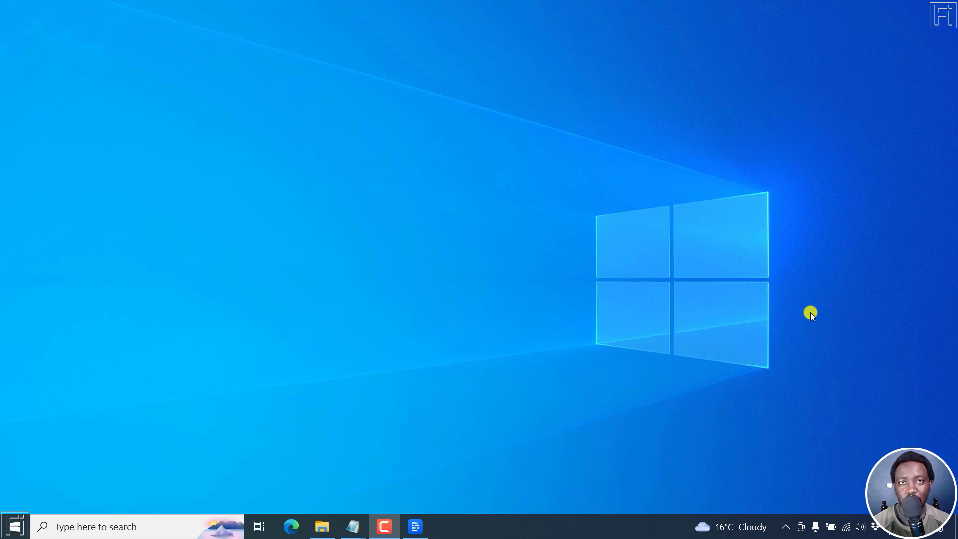
Start a new Descript project and keep its composition set to audio only
left_click(424, 527)
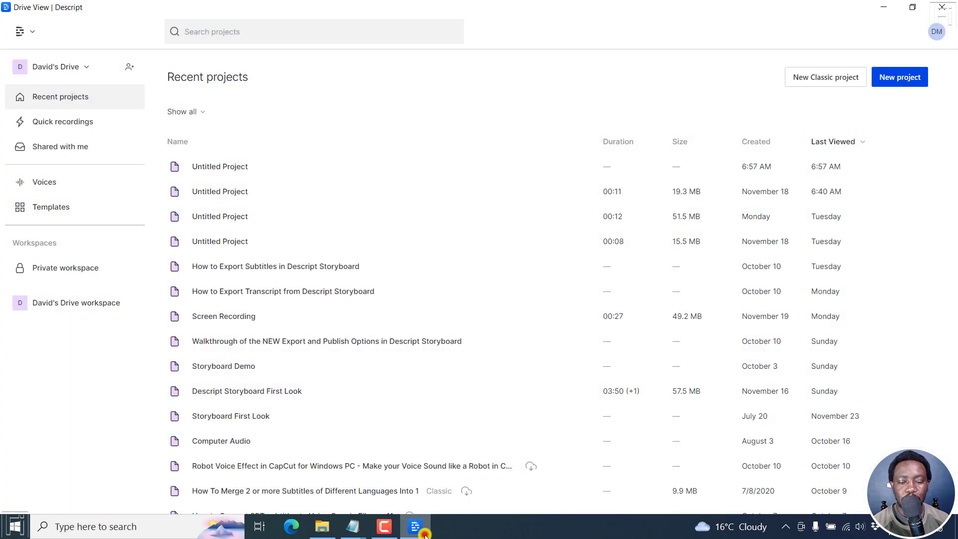
left_click(908, 78)
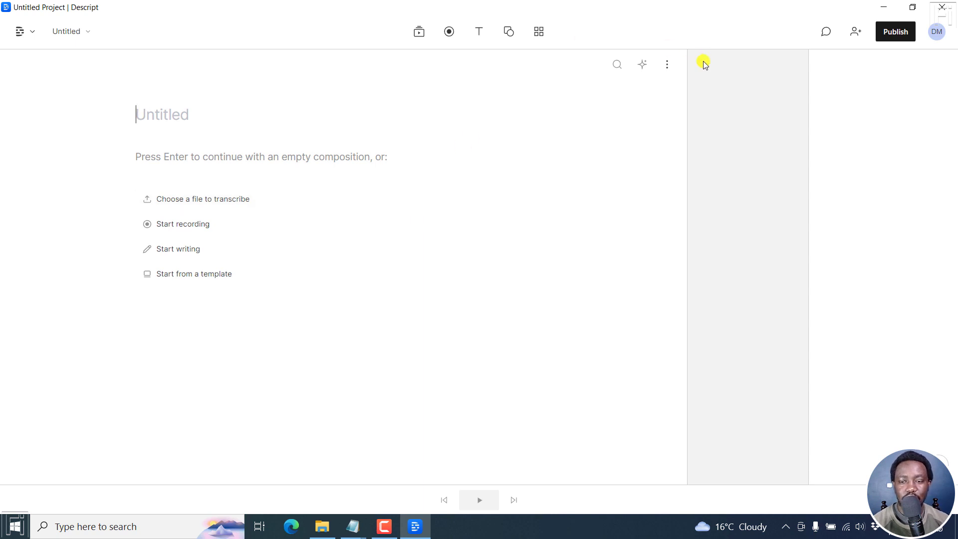
left_click(667, 70)
left_click(600, 92)
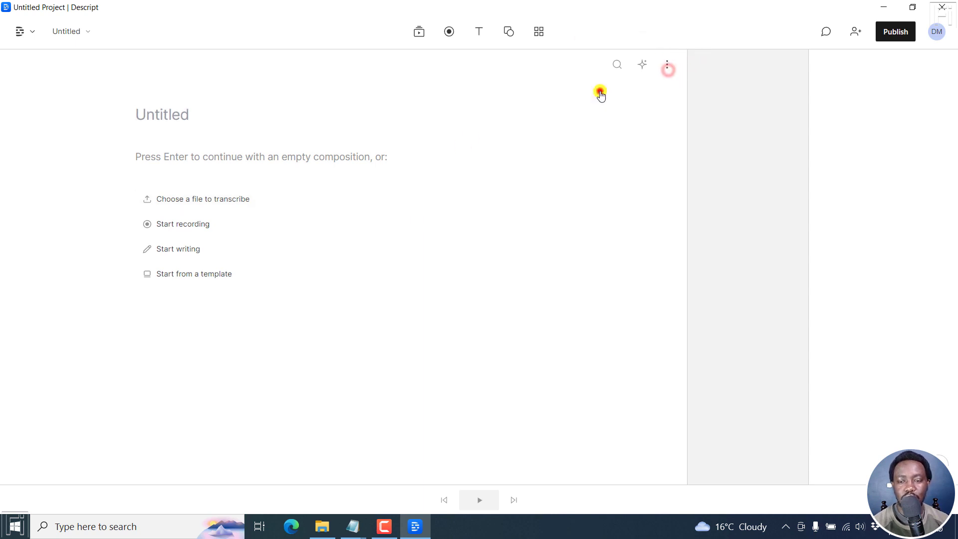
left_click(666, 66)
left_click(607, 116)
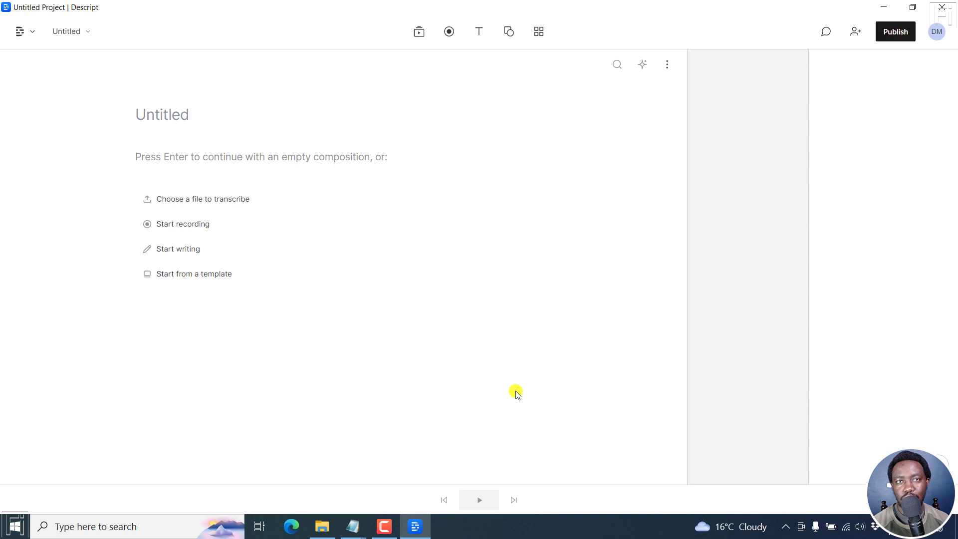
left_click(323, 527)
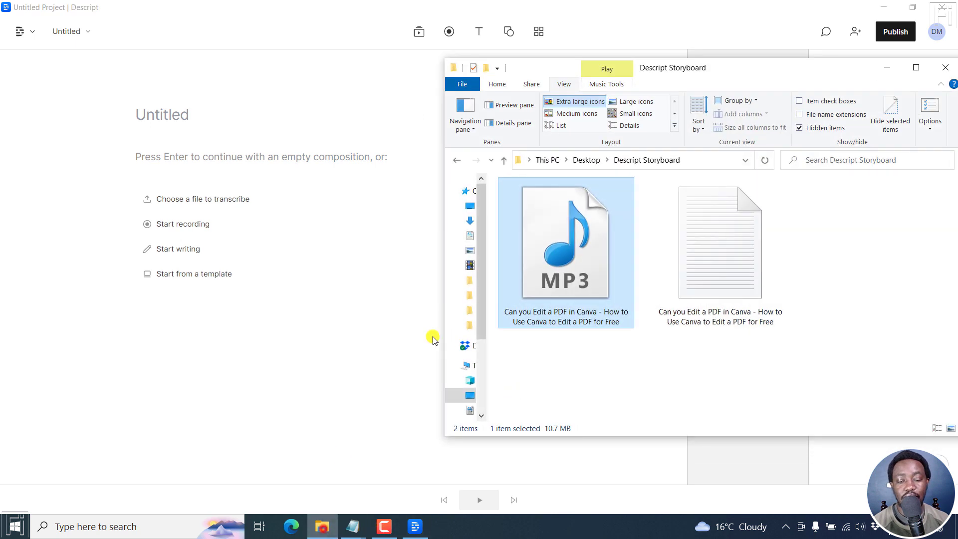
mouse_move(551, 245)
left_mouse_down()
mouse_move(227, 232)
mouse_move(566, 255)
left_mouse_up()
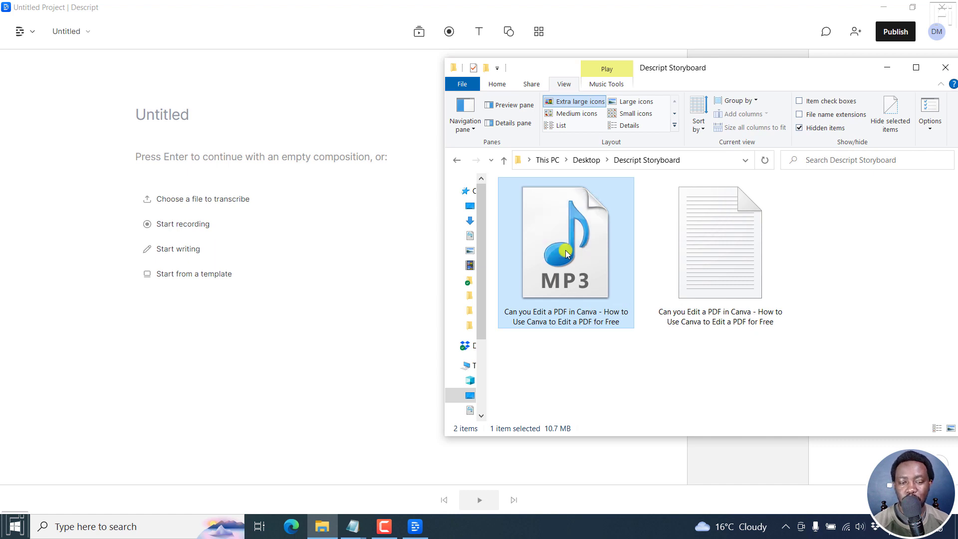
double_click(474, 7)
left_click(829, 10)
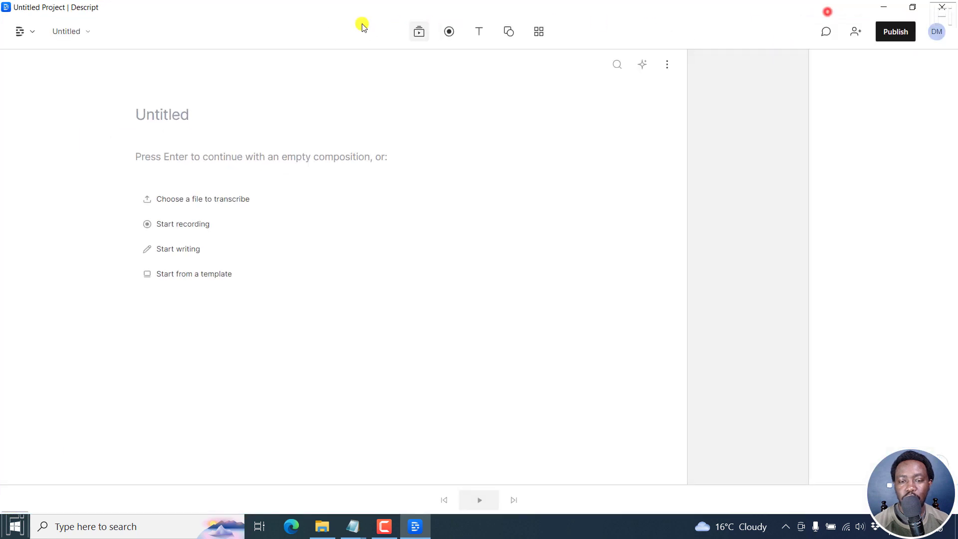
Add the Canva PDF-editing MP3 from Explorer to the project's media library
left_click(420, 32)
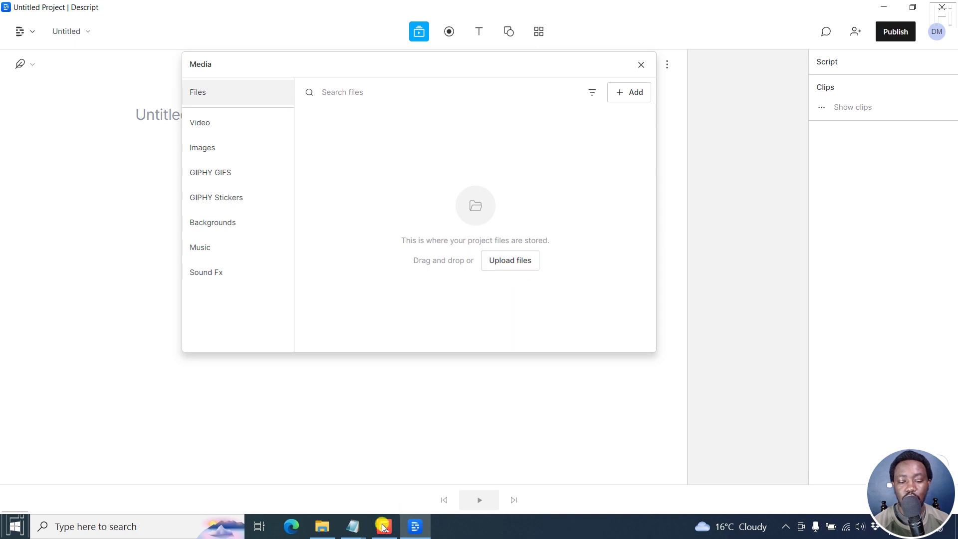
left_click(327, 527)
left_click_drag(587, 266, 388, 210)
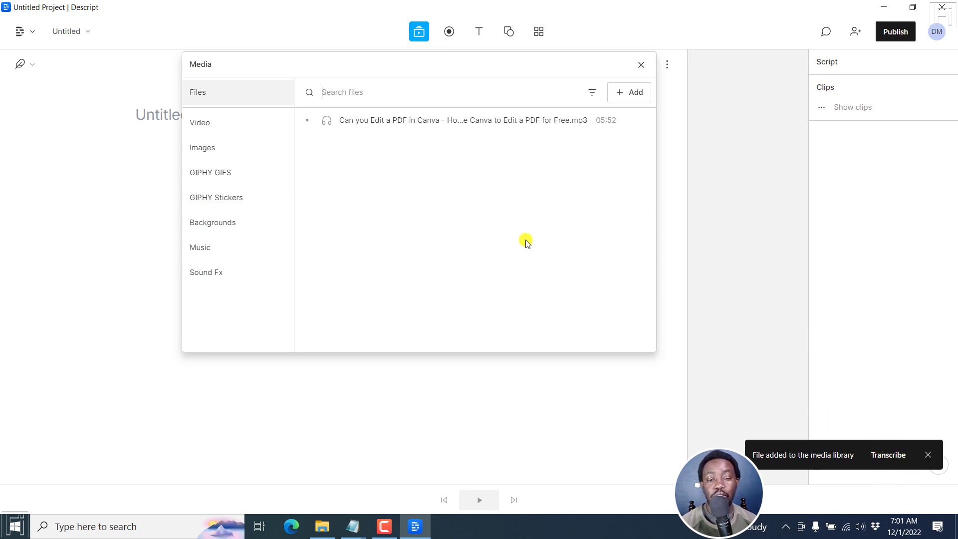
left_click(483, 226)
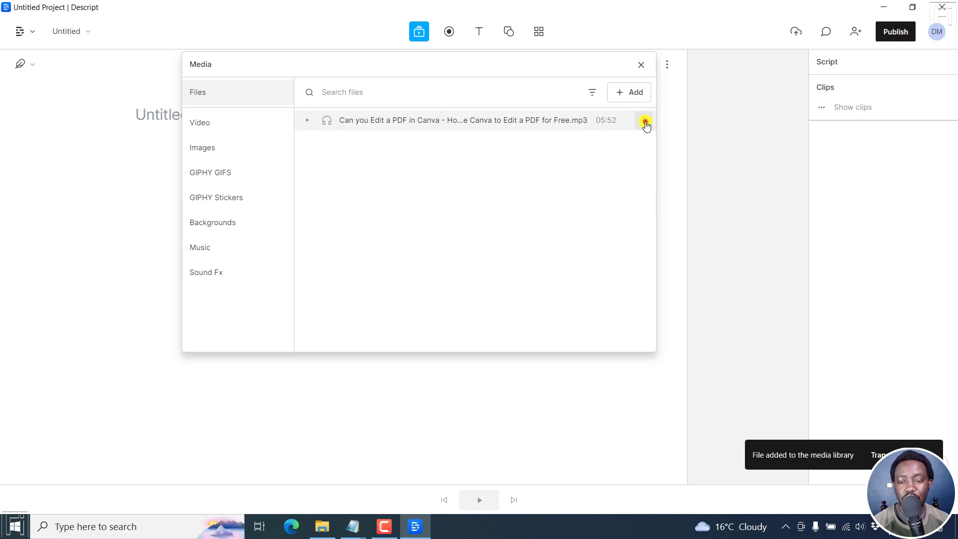
Start a transcript import for the MP3 and select all the Notepad transcript text
left_click(646, 121)
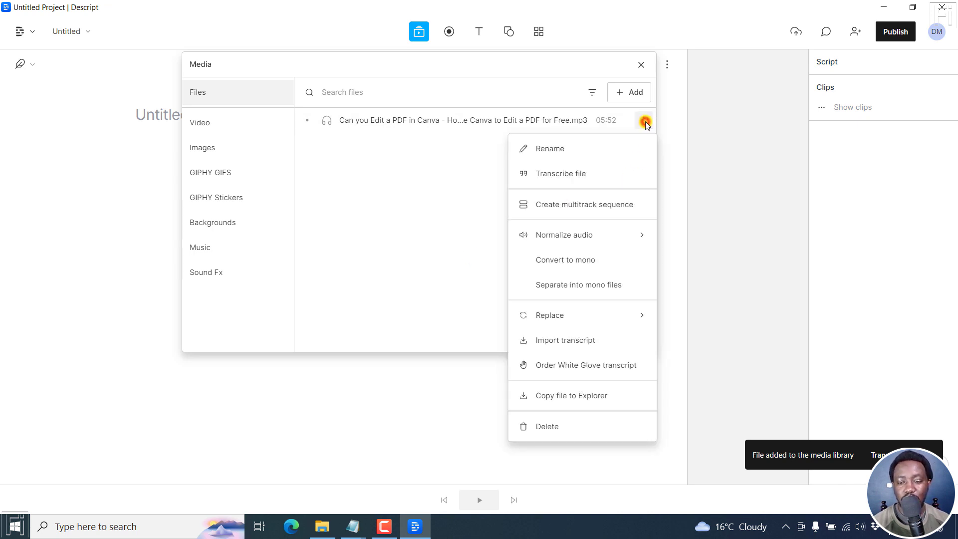
left_click(571, 341)
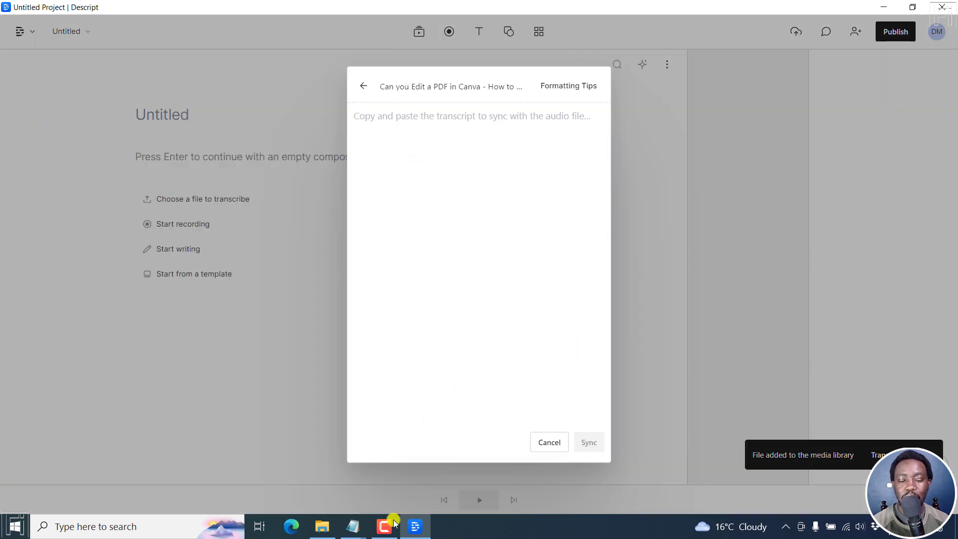
mouse_move(353, 527)
left_click(437, 458)
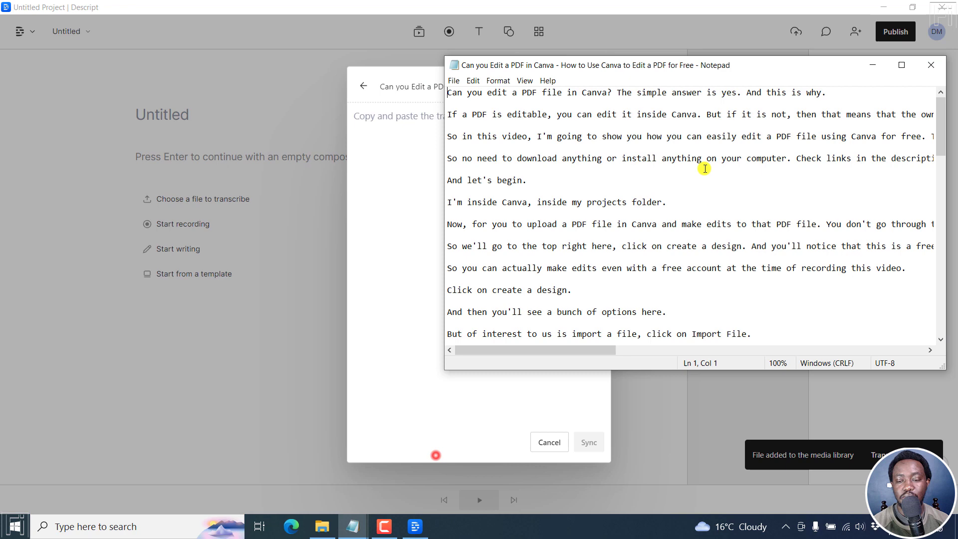
key("ctrl+a")
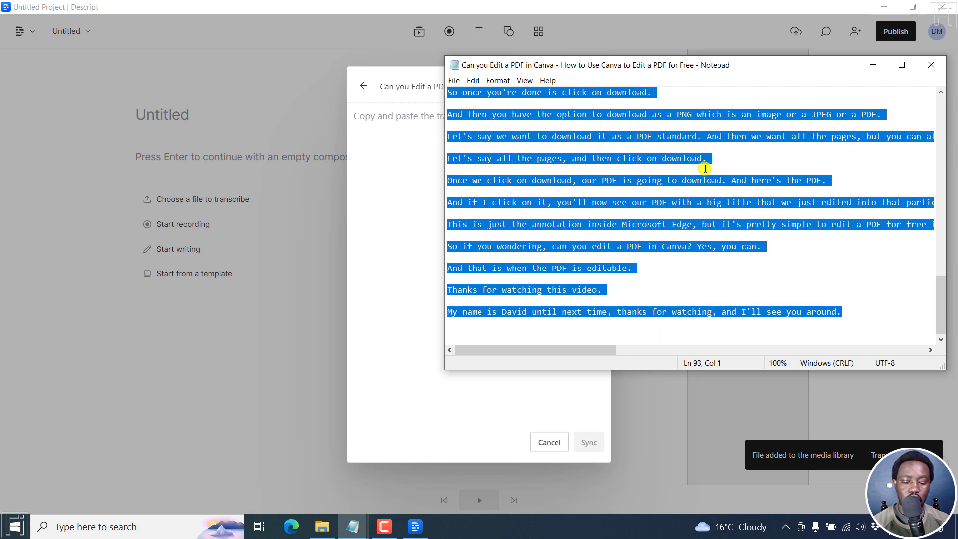
Paste the Notepad transcript into the import box and sync it with the audio
left_click(375, 167)
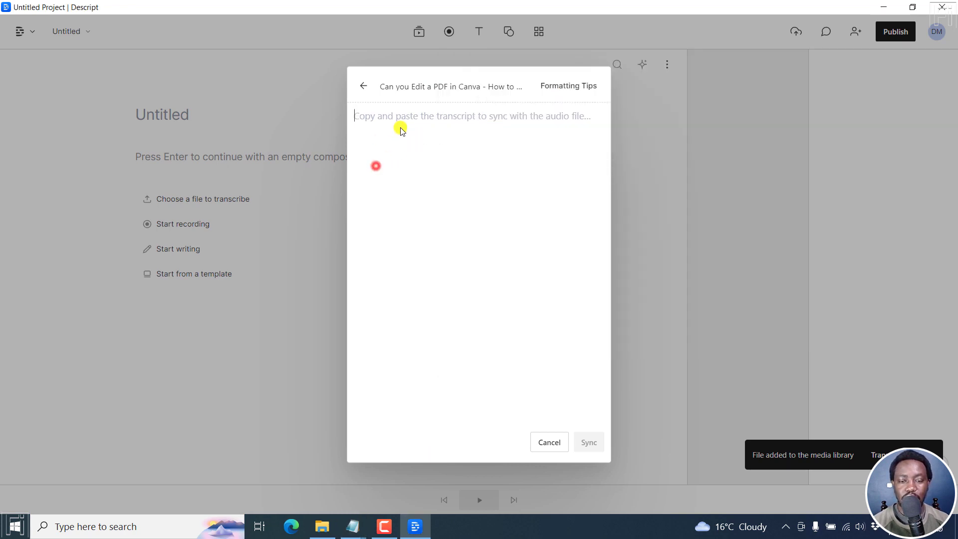
key("ctrl+v")
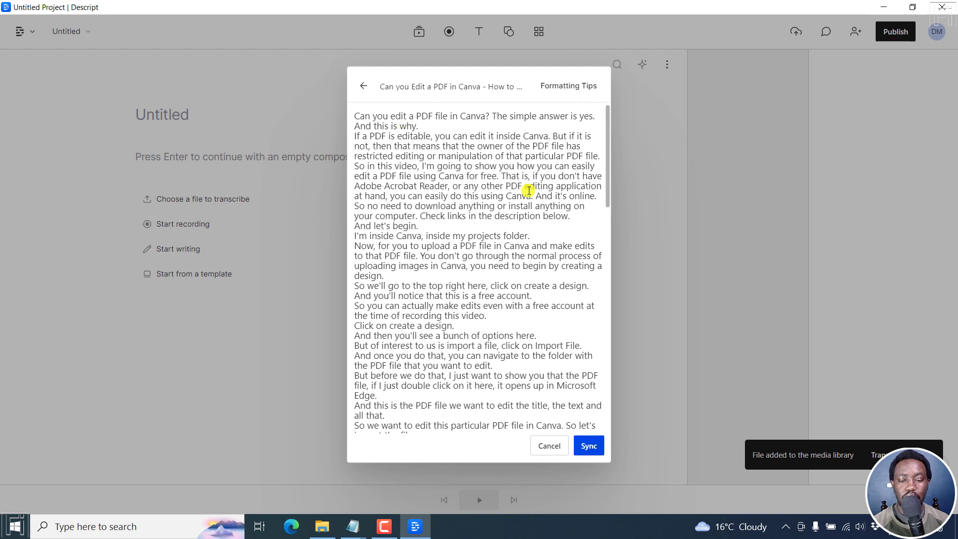
mouse_move(607, 118)
left_mouse_down()
mouse_move(599, 270)
mouse_move(605, 403)
left_mouse_up()
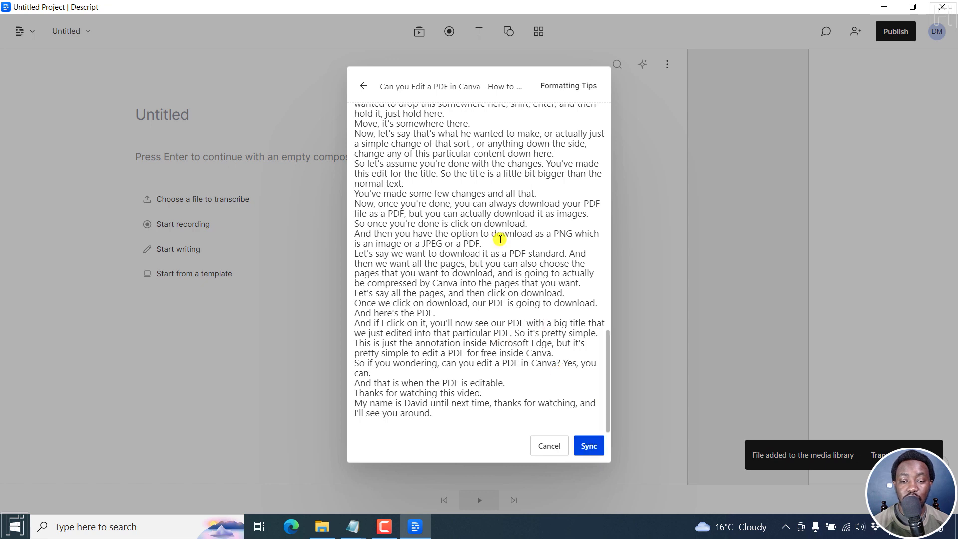
left_click(587, 448)
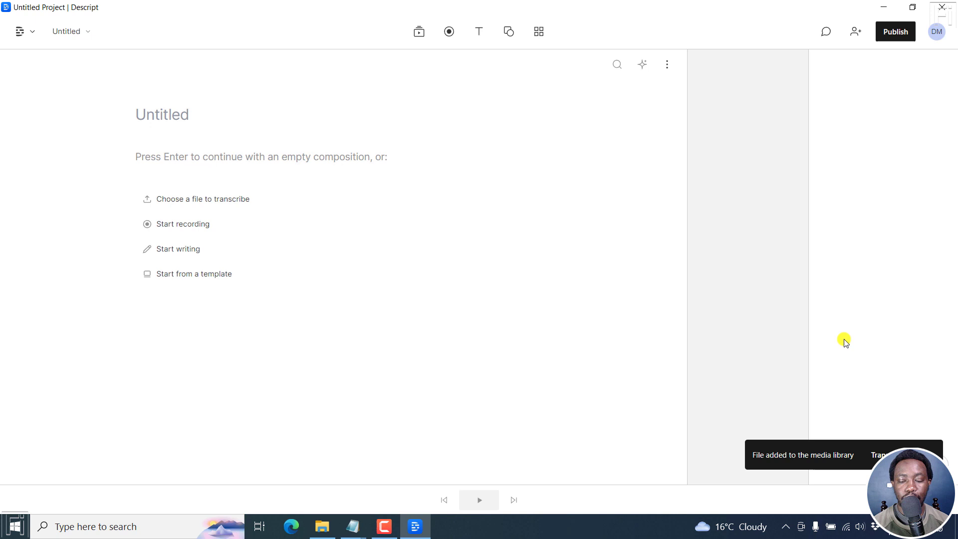
Dismiss the file-added notification and create a composition from the MP3 in Media
left_click(930, 453)
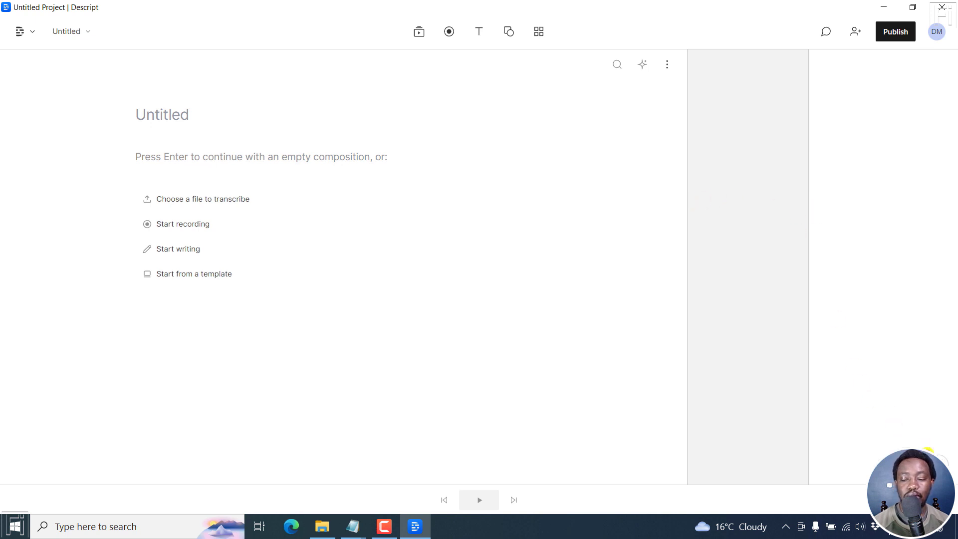
left_click(420, 34)
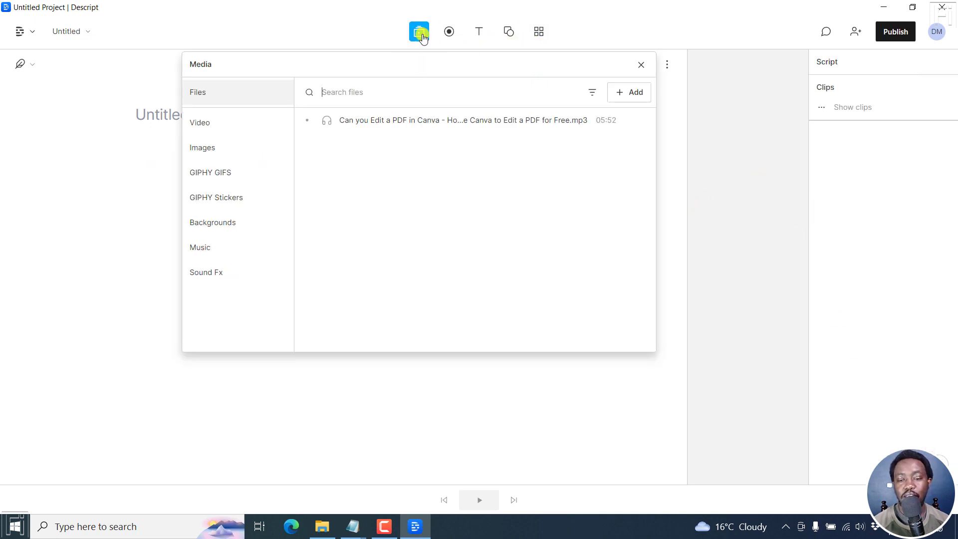
mouse_move(464, 119)
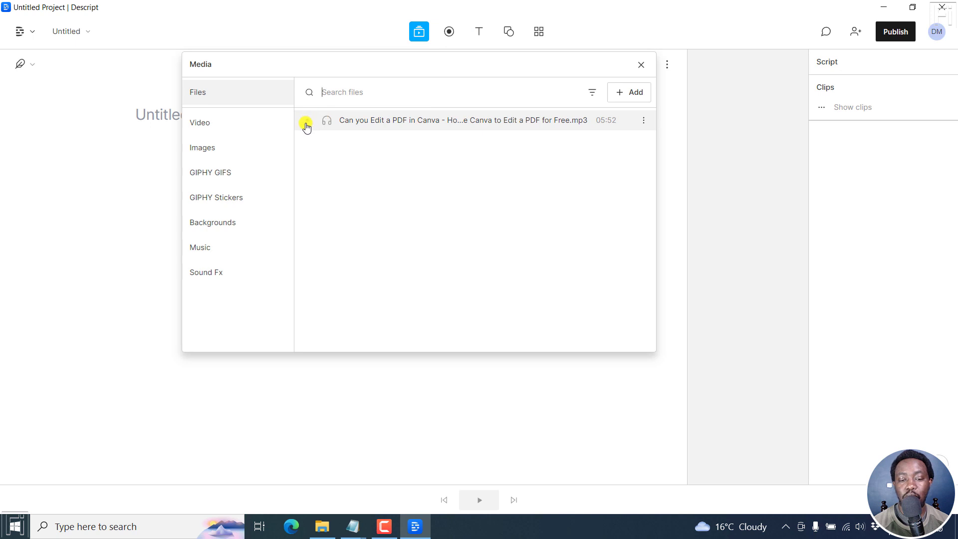
left_click(644, 121)
left_click(593, 179)
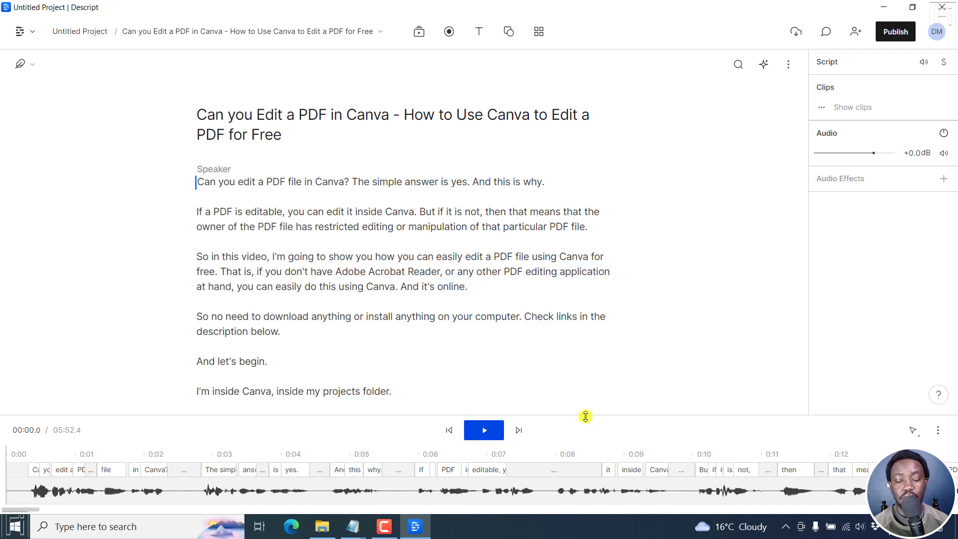
Enlarge the timeline, verify word sync by playback, and park the playhead at 00:06.1
left_click_drag(586, 417, 569, 333)
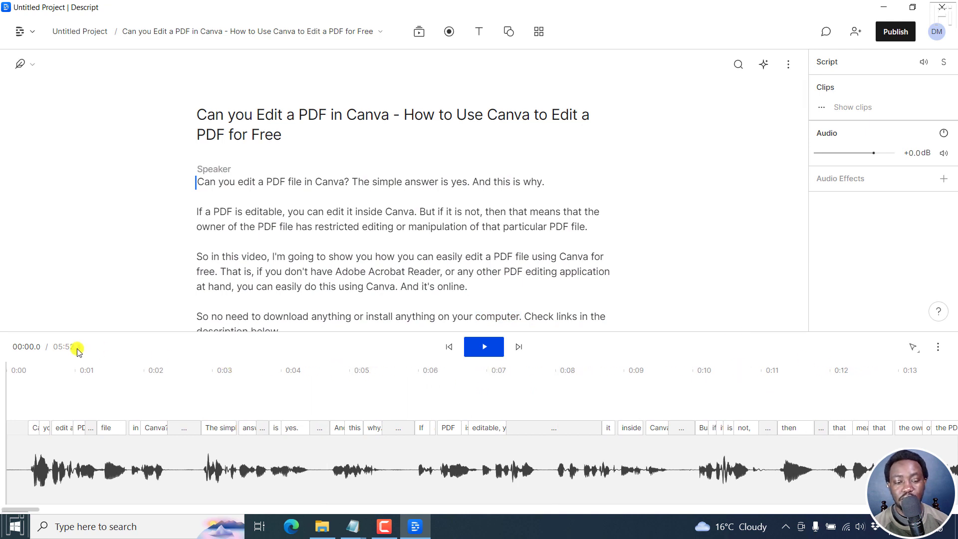
left_click(483, 347)
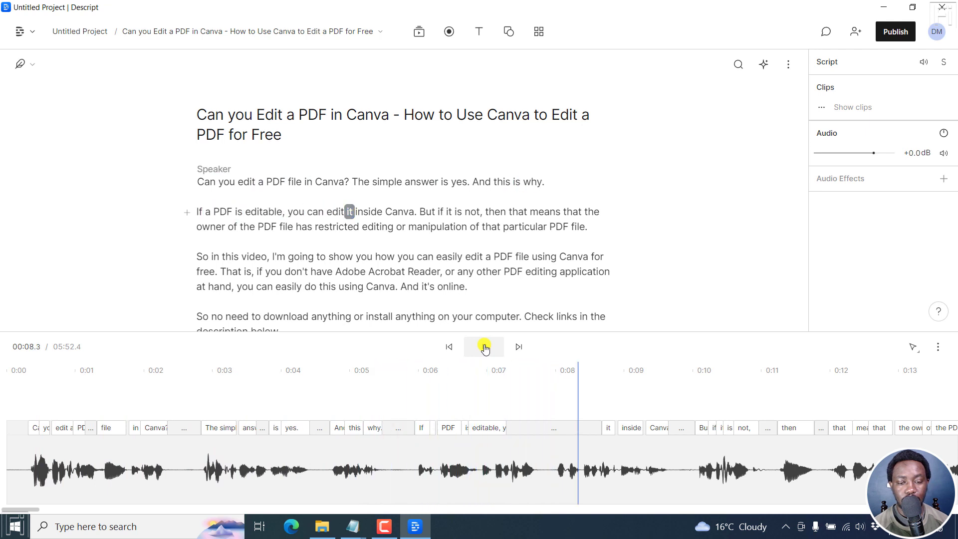
left_click(485, 347)
left_click(411, 376)
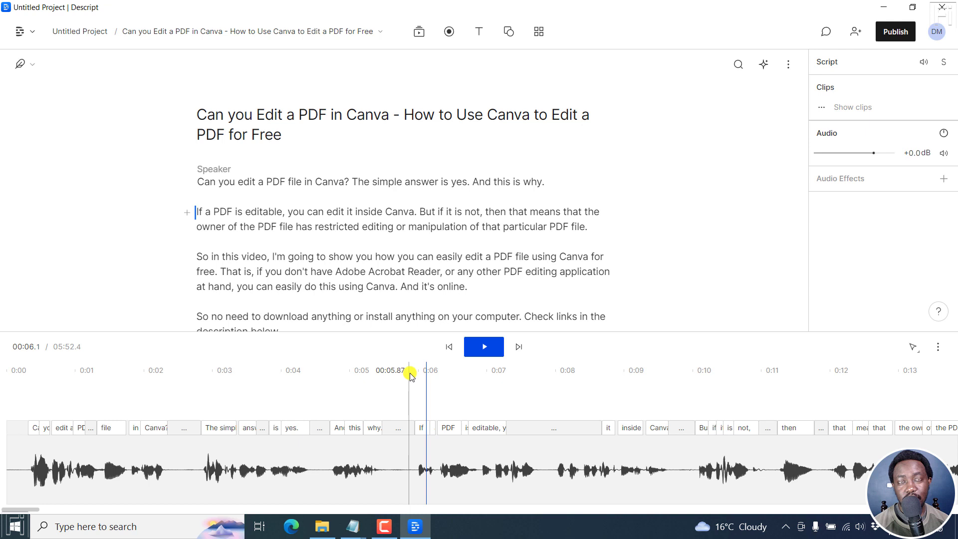